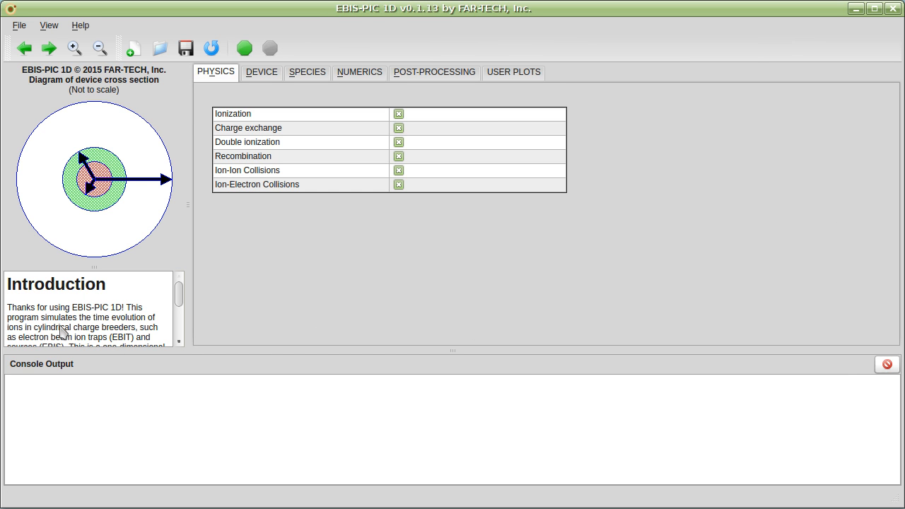
Step: Enlarge the help area by shrinking the console output, and open the background gas settings from the device cross-section diagram
drag(79, 351, 73, 417)
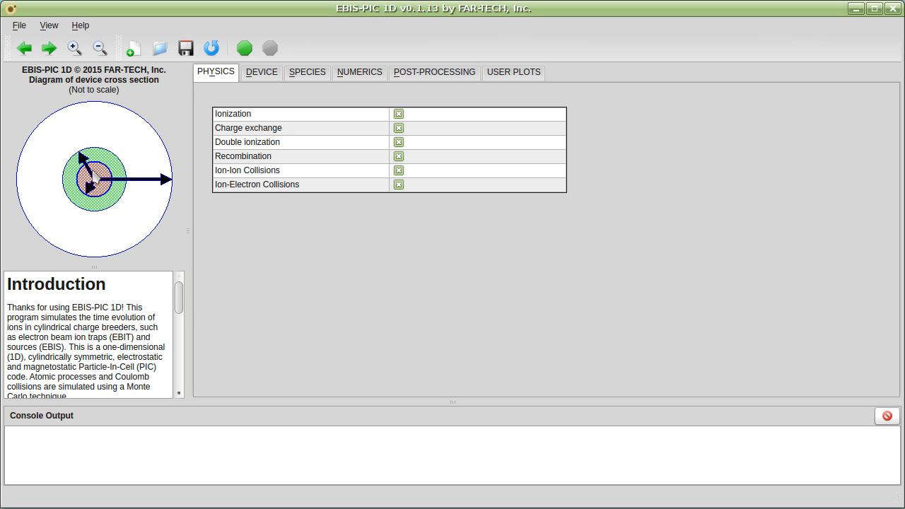
mouse_move(97, 175)
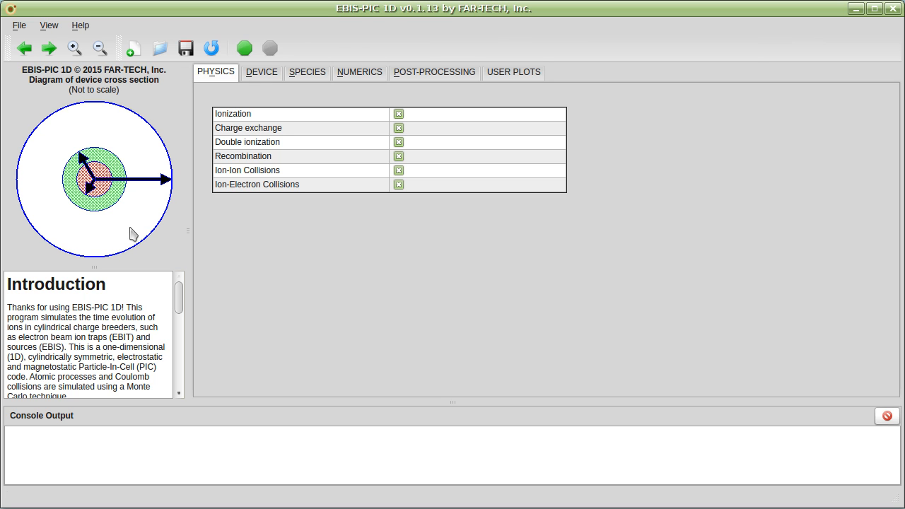
mouse_move(105, 209)
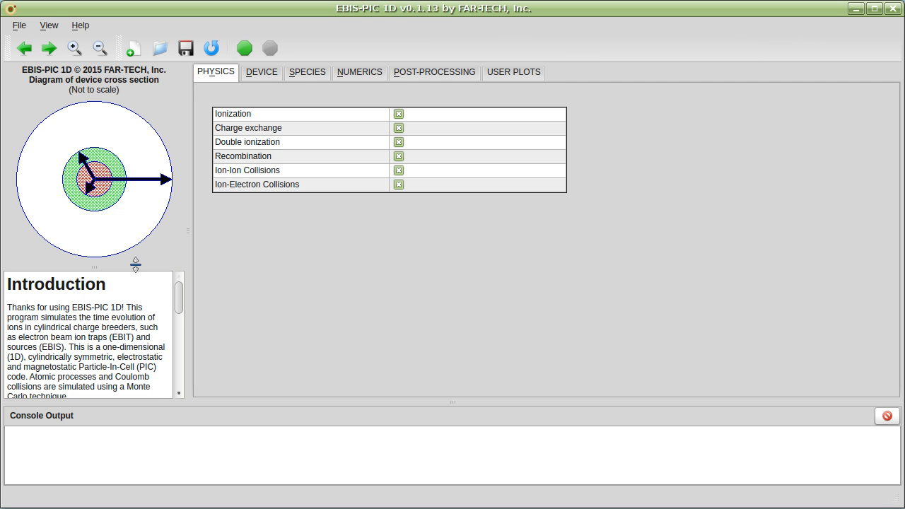
click(113, 230)
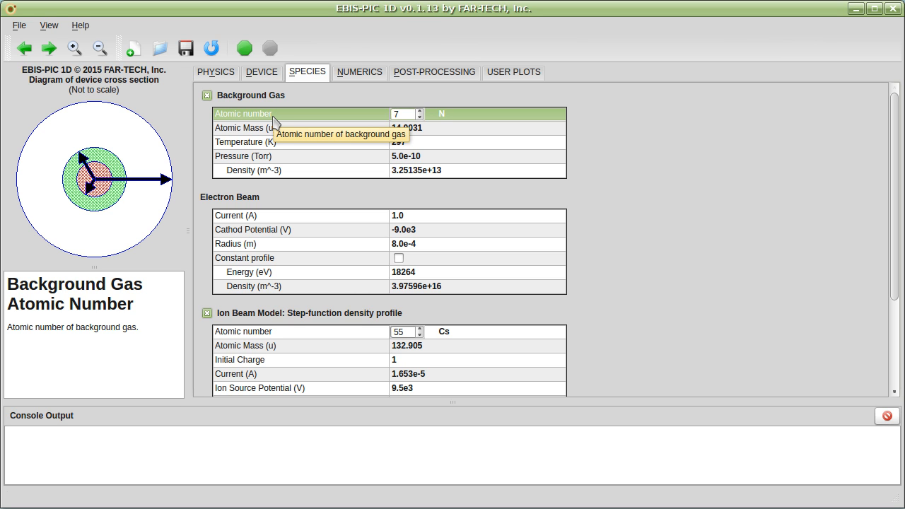
Step: Review the physics, device, species, numerics, post-processing and user plot settings, including the help text for ionization
click(224, 76)
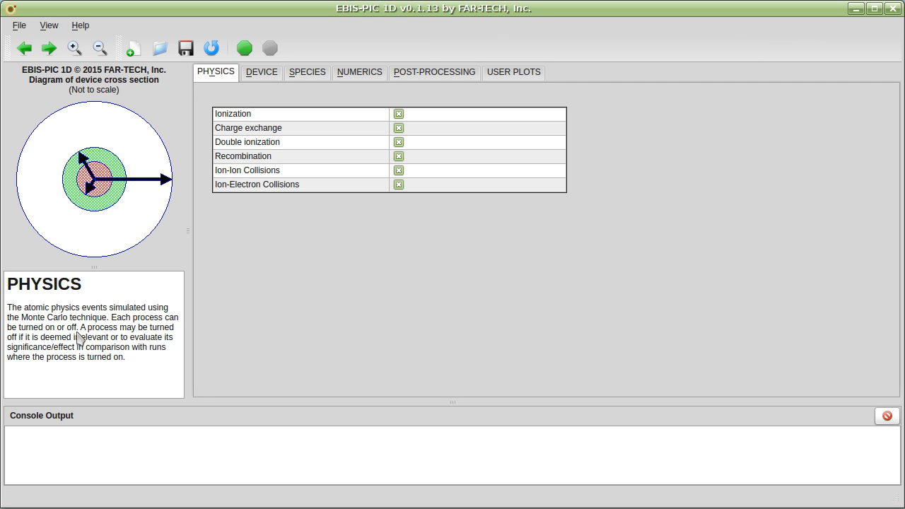
click(270, 117)
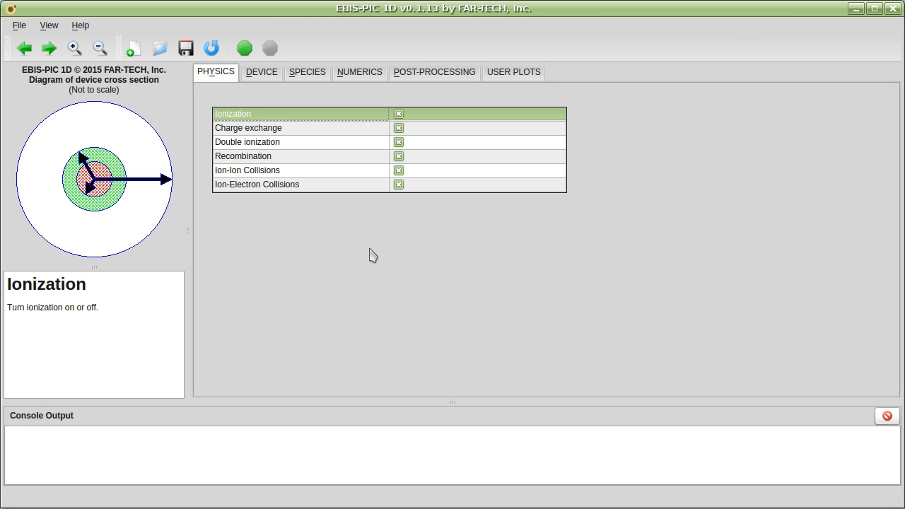
click(258, 80)
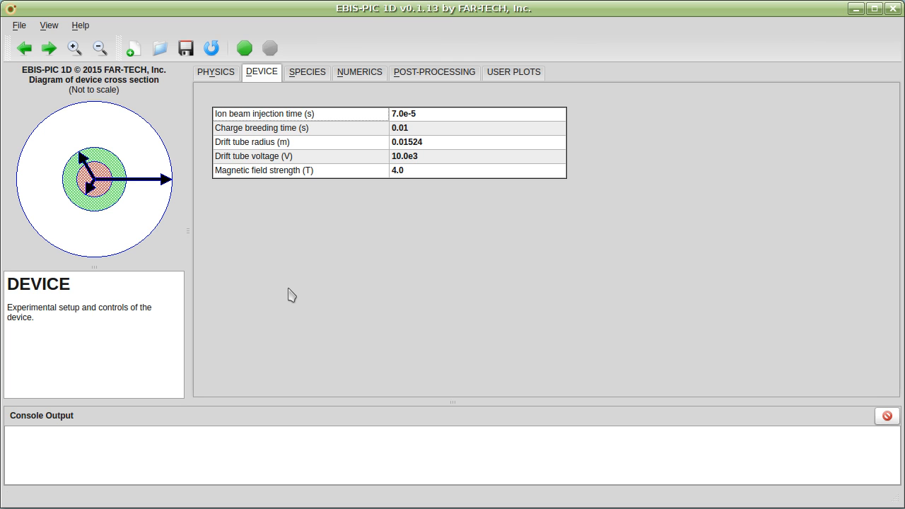
click(296, 75)
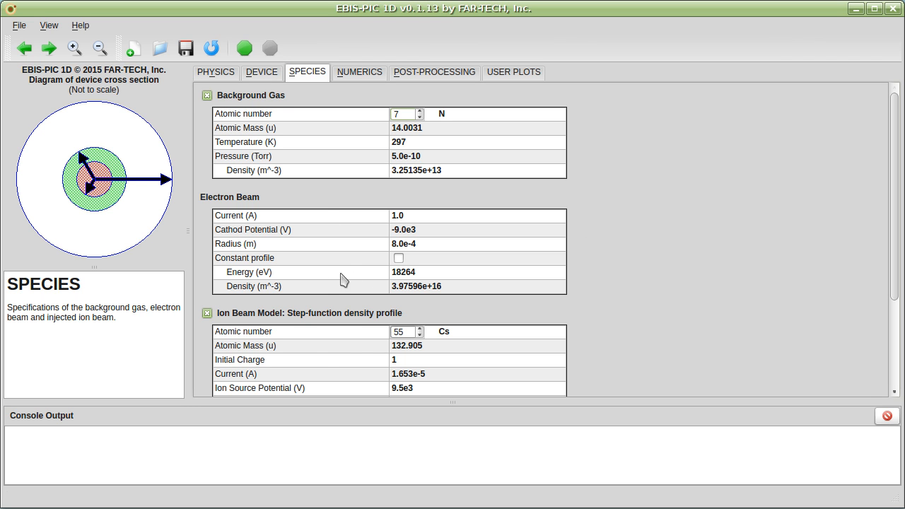
scroll(357, 354, down, 3)
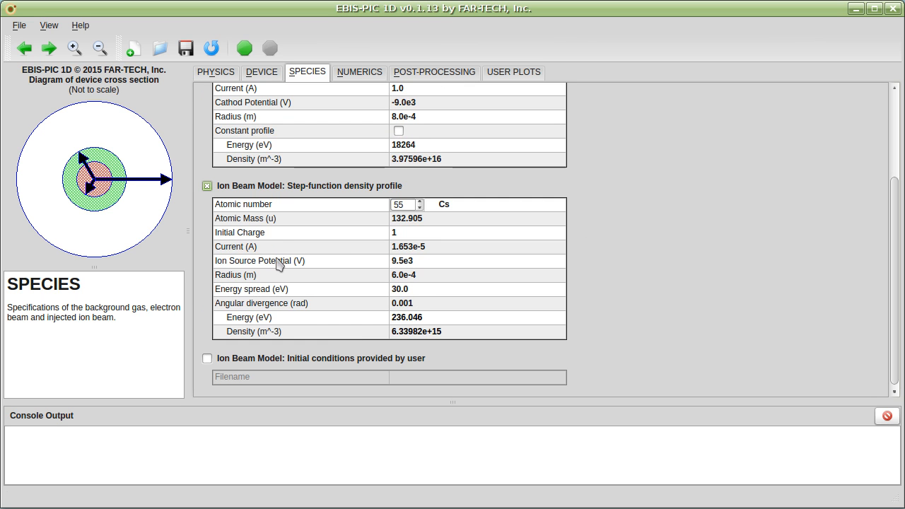
click(350, 79)
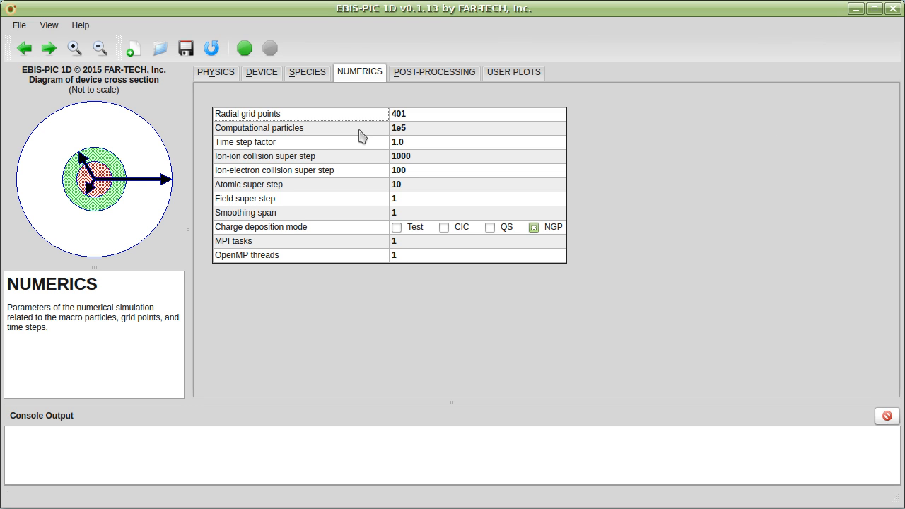
click(412, 75)
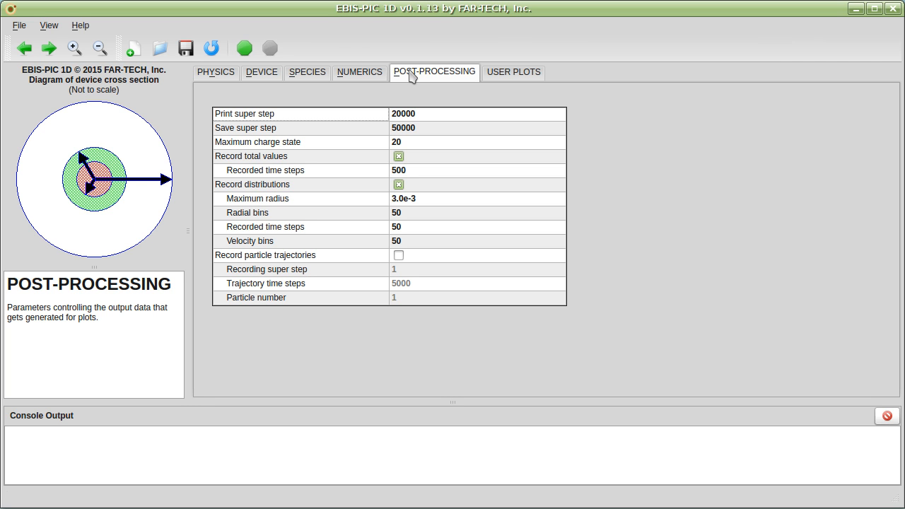
click(517, 74)
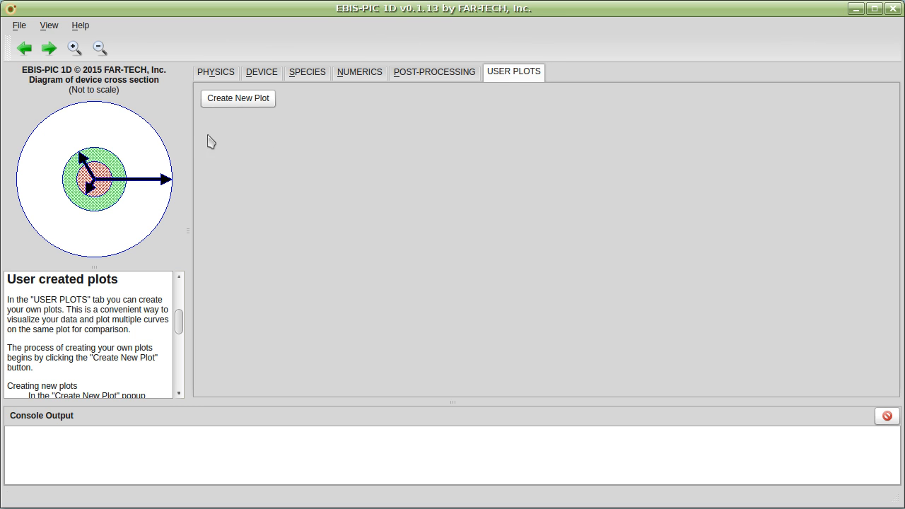
click(410, 77)
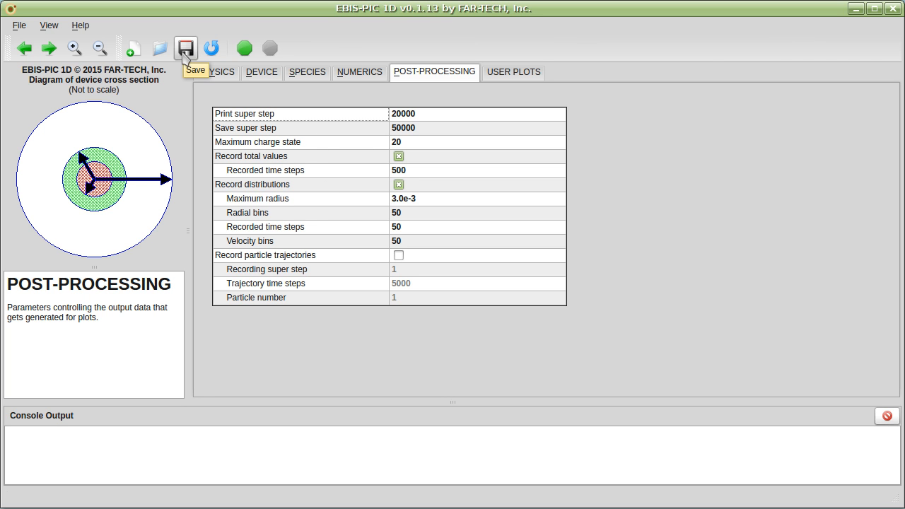
Step: Open the input file ebis.in and run its simulation, enlarging the console output area to follow the progress
click(161, 55)
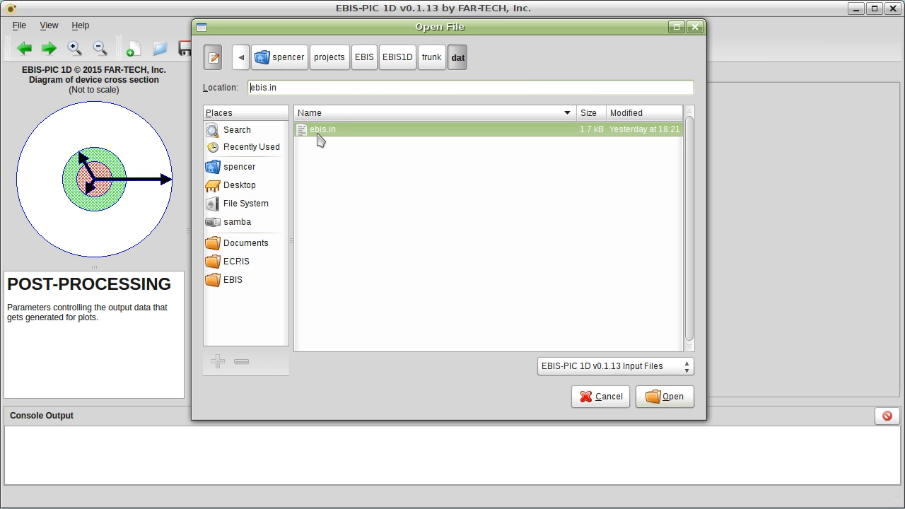
double_click(316, 134)
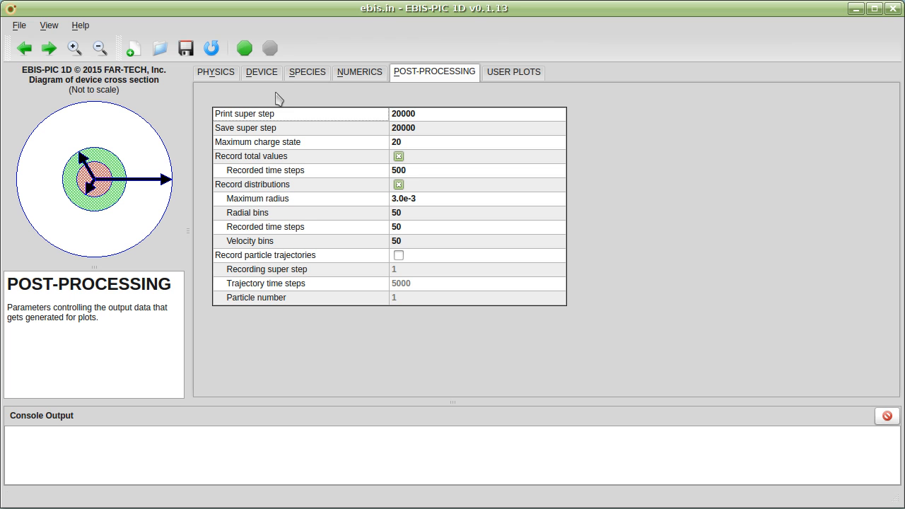
click(245, 48)
drag(357, 400, 350, 334)
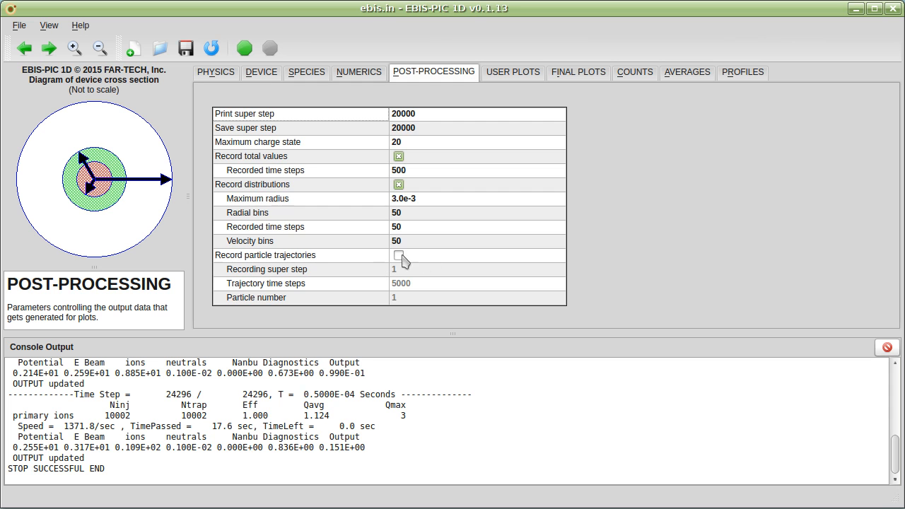
Step: Examine the final radial plots of electron density, ion charge density, potential and radial electric field
click(576, 72)
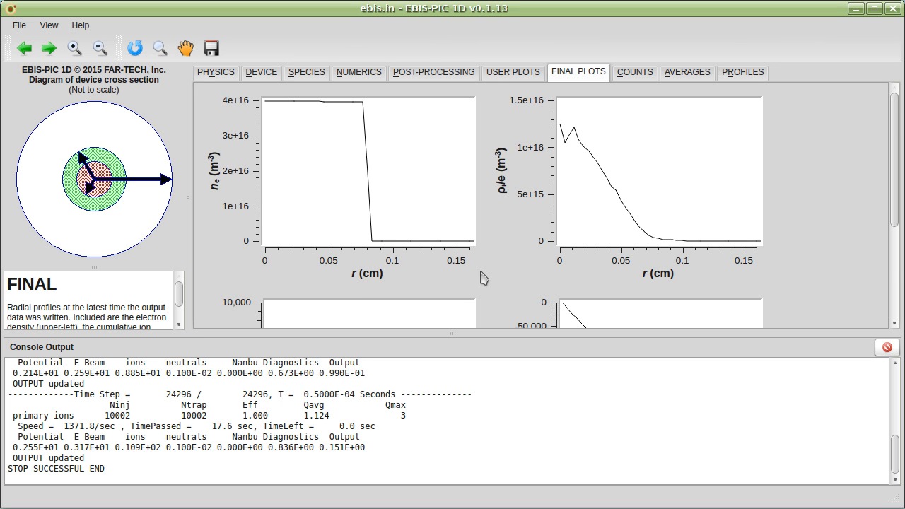
scroll(490, 277, down, 5)
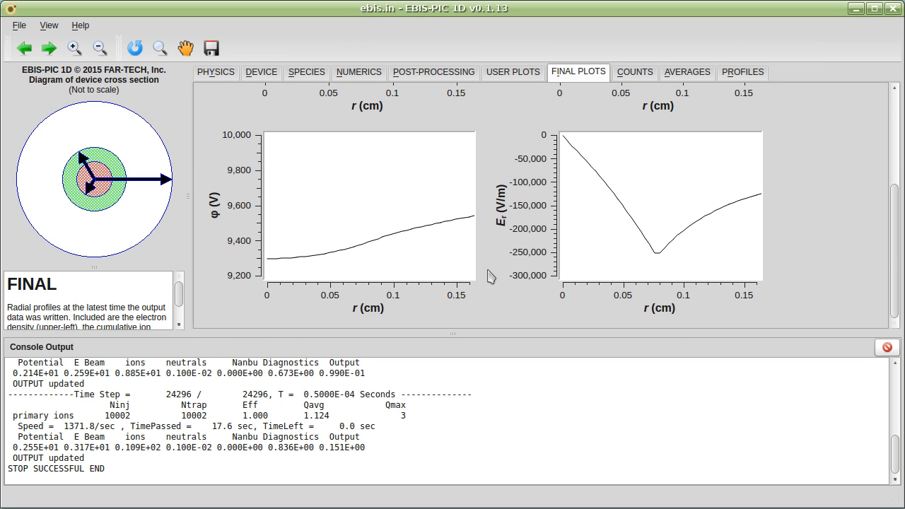
scroll(490, 276, up, 5)
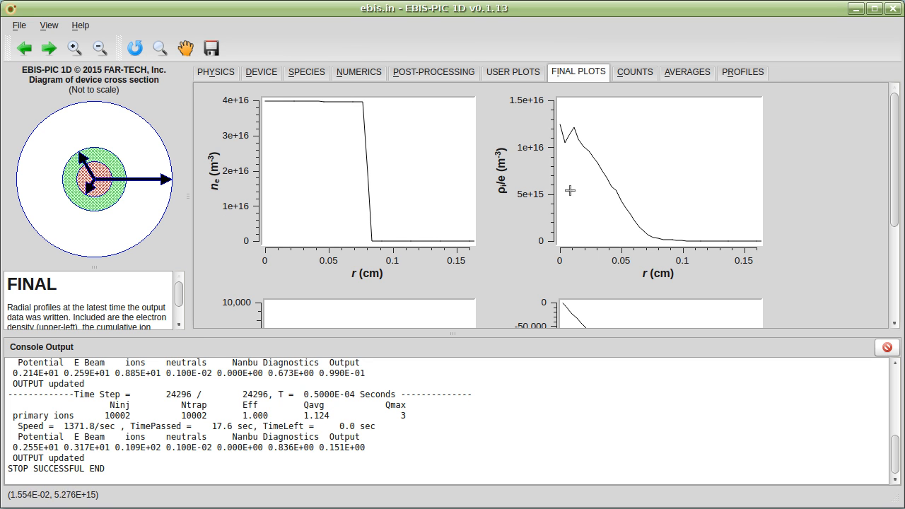
scroll(555, 203, down, 5)
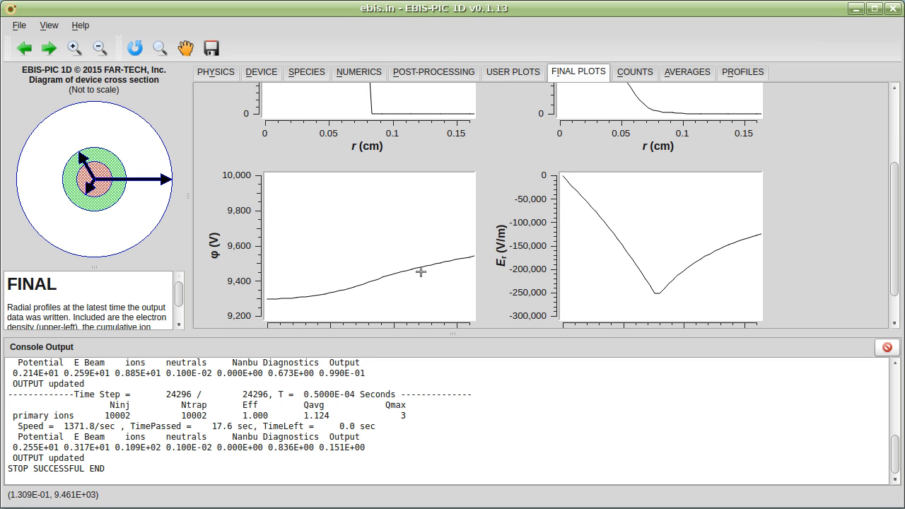
scroll(216, 283, down, 2)
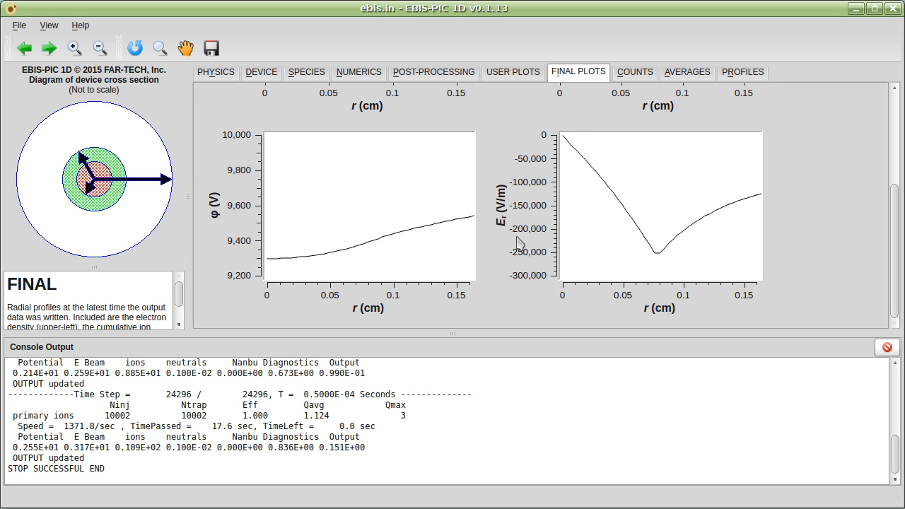
Step: Examine the macro particle count plots over time, including trapped, lost and neutralized ions and the relative charge state distribution
click(634, 74)
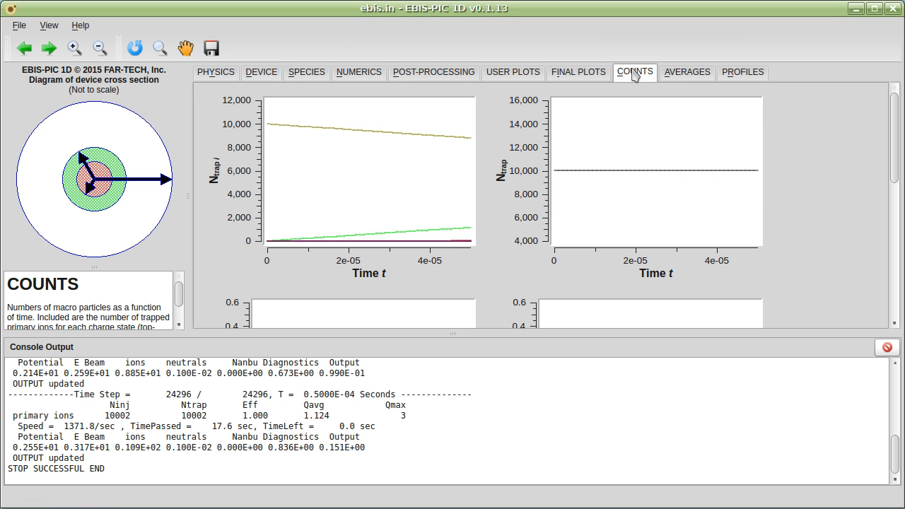
scroll(513, 226, down, 6)
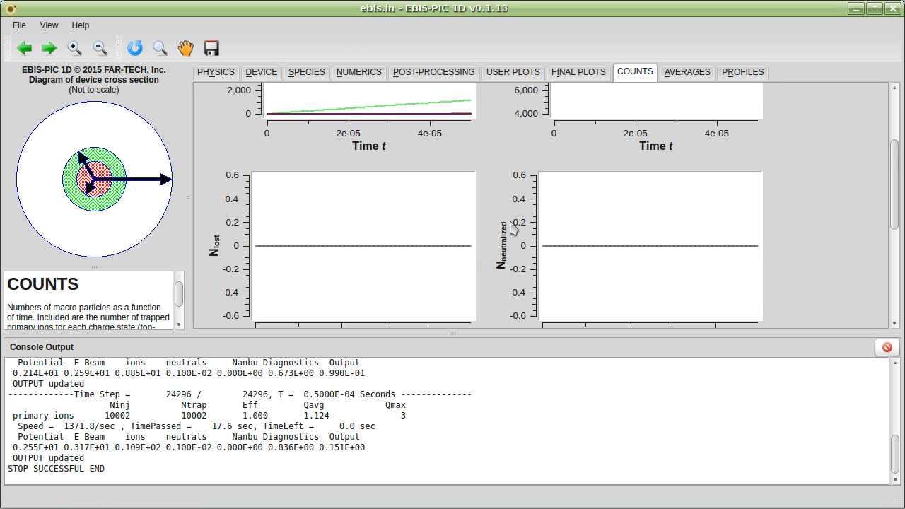
scroll(513, 227, down, 8)
scroll(513, 226, down, 5)
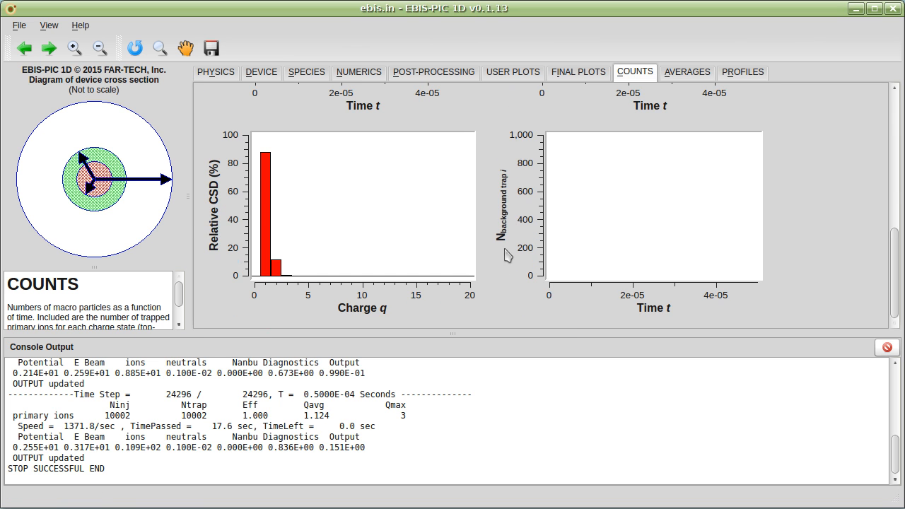
scroll(508, 269, up, 18)
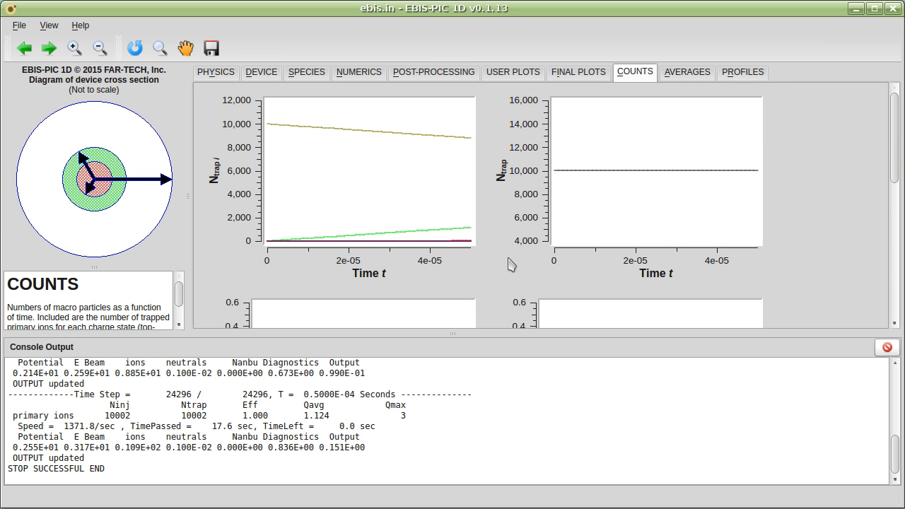
scroll(496, 289, down, 14)
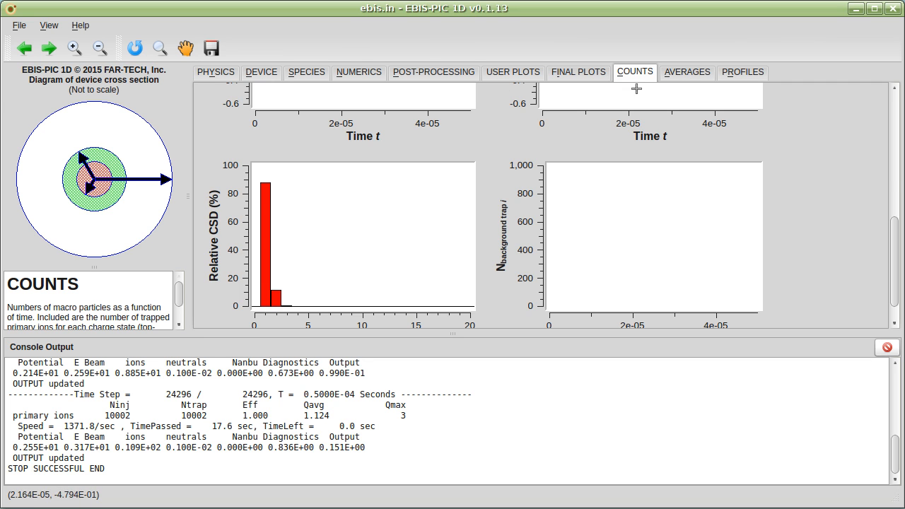
Step: Examine the particle average plots over time, from the perpendicular and parallel energies to the average radius and overlap factor
click(691, 75)
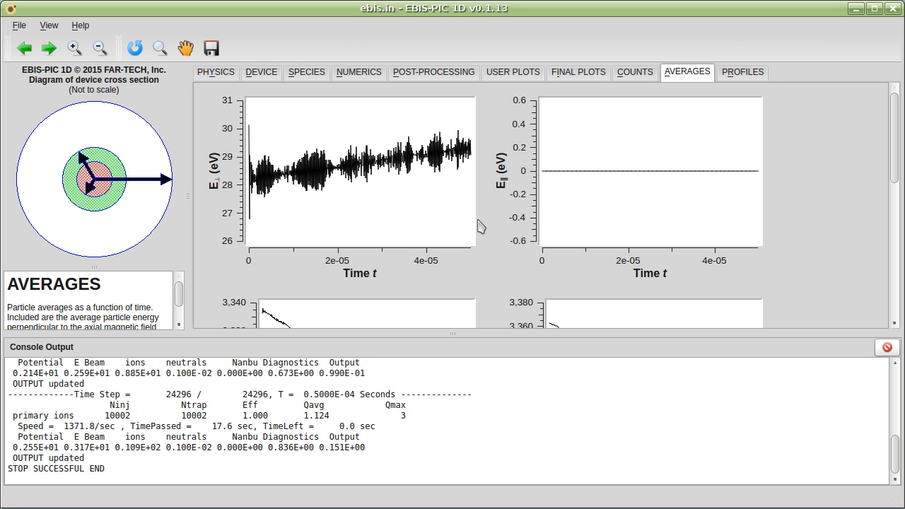
scroll(480, 223, down, 5)
scroll(479, 225, up, 3)
scroll(480, 225, up, 2)
scroll(504, 194, down, 5)
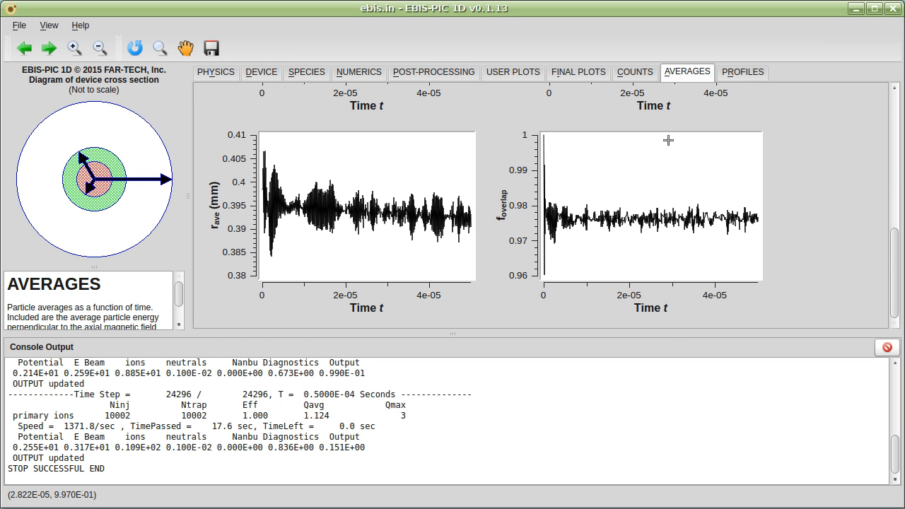
Step: Examine the radial profile plots and the perpendicular and parallel velocity distributions
click(743, 72)
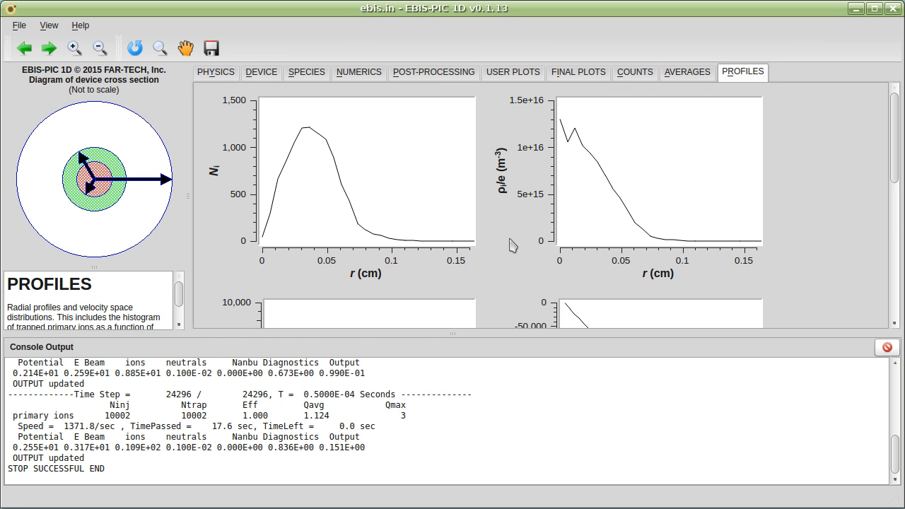
scroll(582, 267, down, 3)
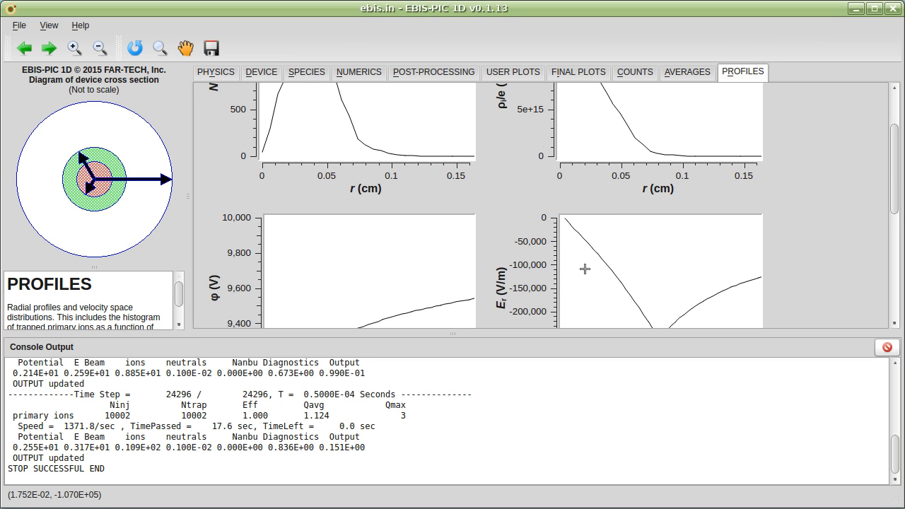
scroll(585, 269, down, 9)
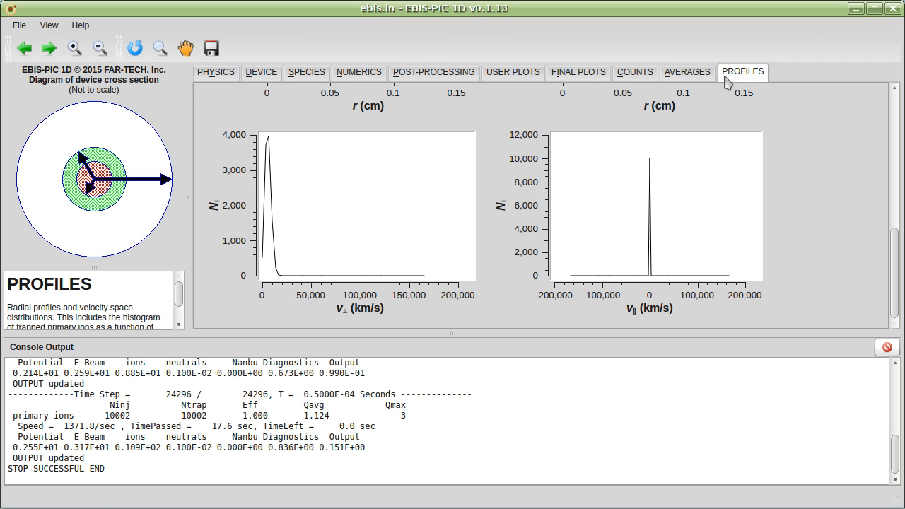
Step: Create a user plot titled "example" with Final ion beam charge on the y-axis and radius on the x-axis
click(514, 73)
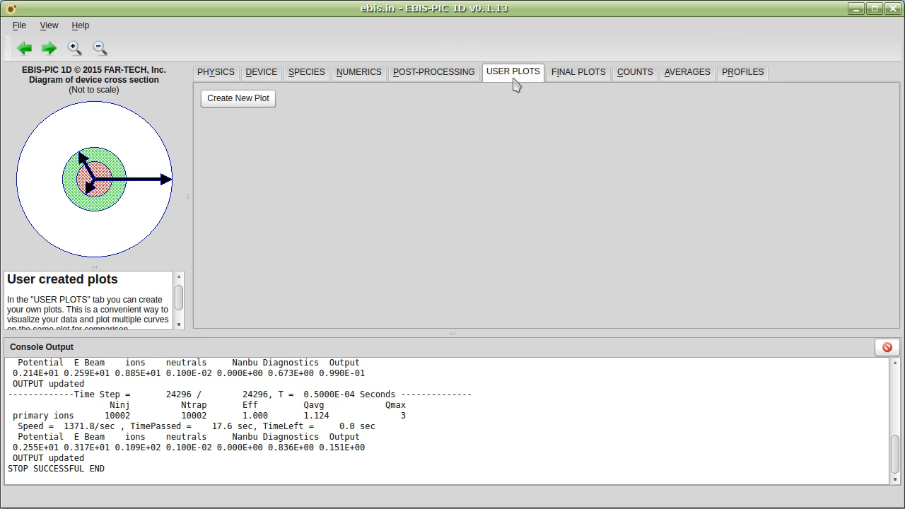
click(233, 106)
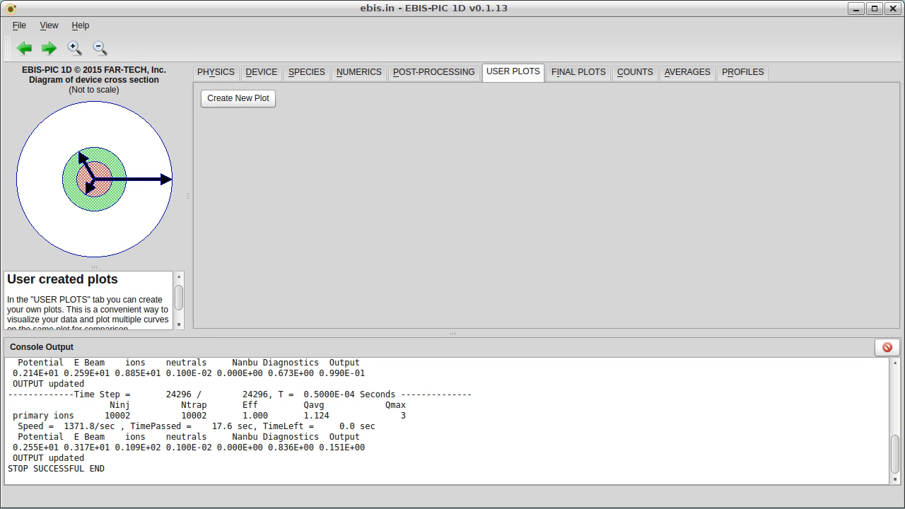
drag(784, 93, 503, 126)
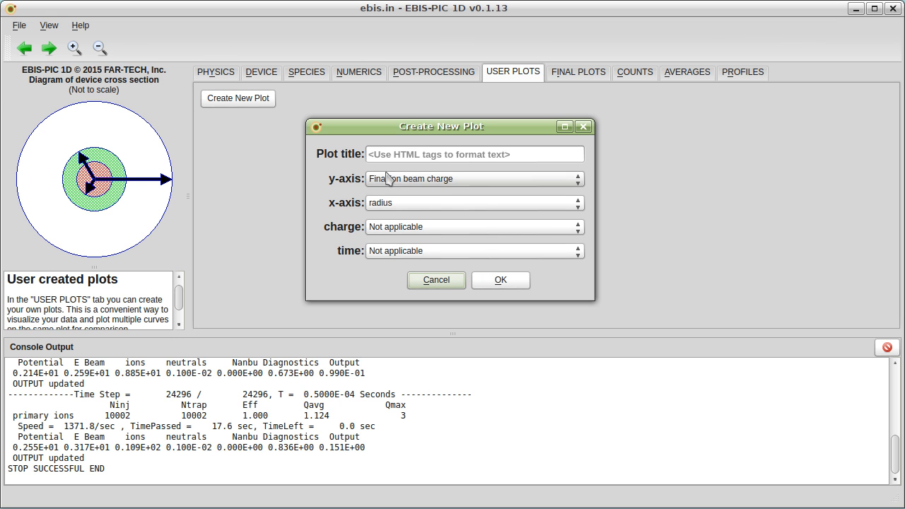
click(475, 159)
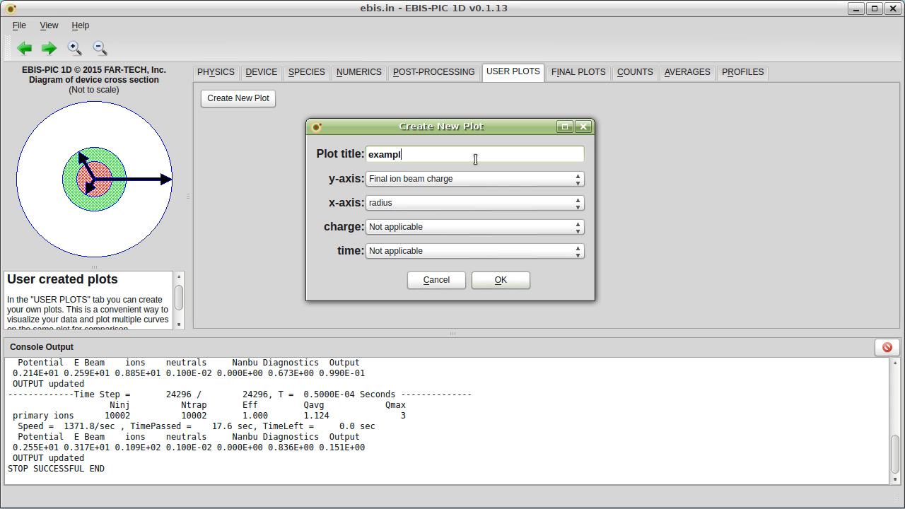
click(500, 281)
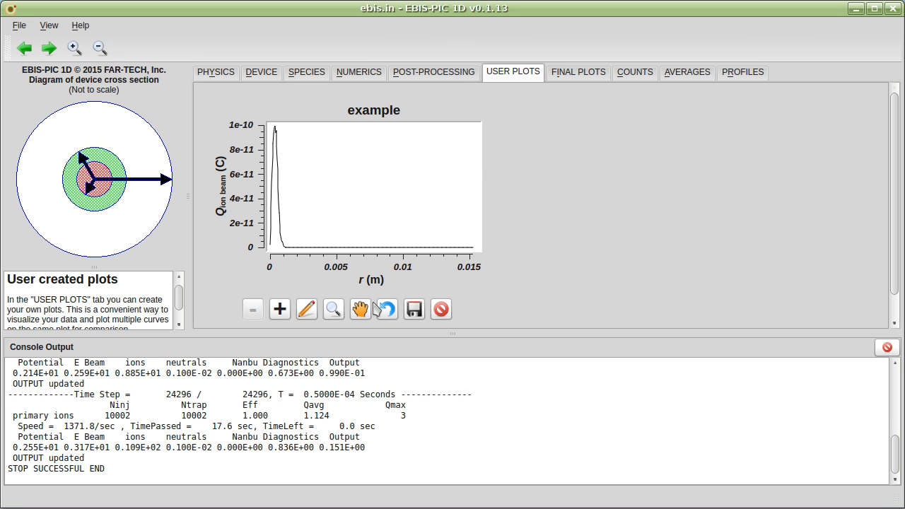
Step: Compare the final radial plots of electron density, ion charge density, potential and radial electric field once more
click(562, 75)
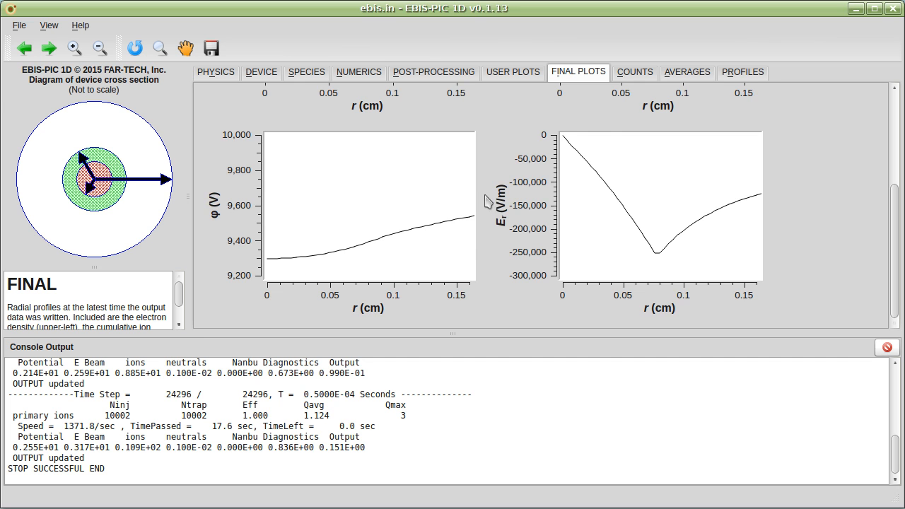
scroll(537, 200, up, 3)
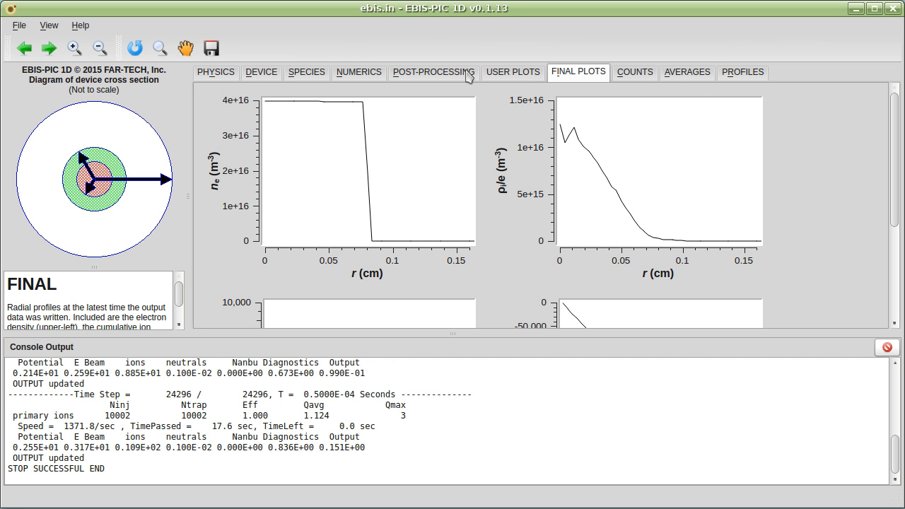
scroll(484, 225, down, 3)
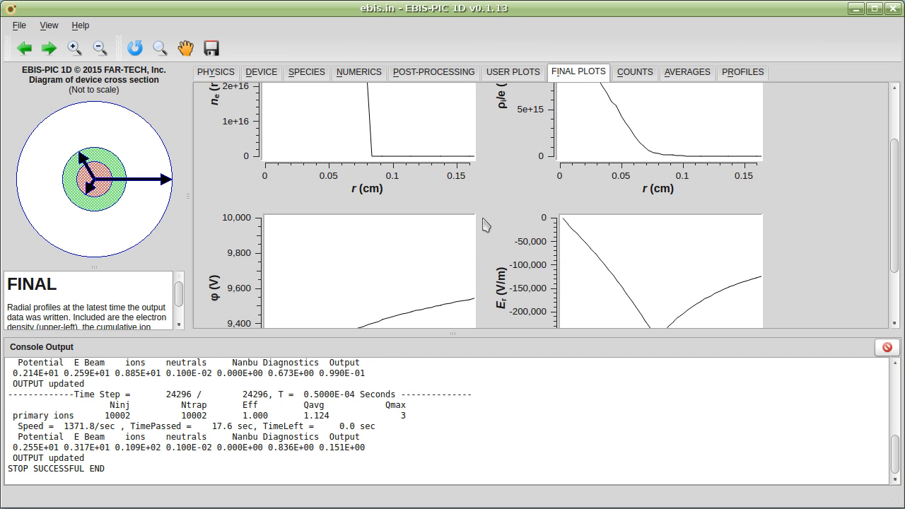
scroll(485, 225, down, 4)
scroll(485, 225, up, 6)
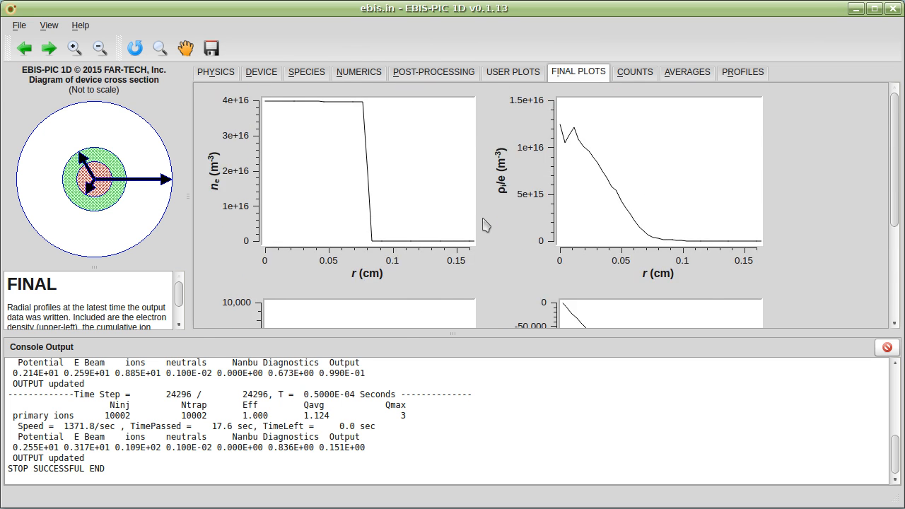
scroll(485, 225, down, 4)
scroll(483, 225, down, 2)
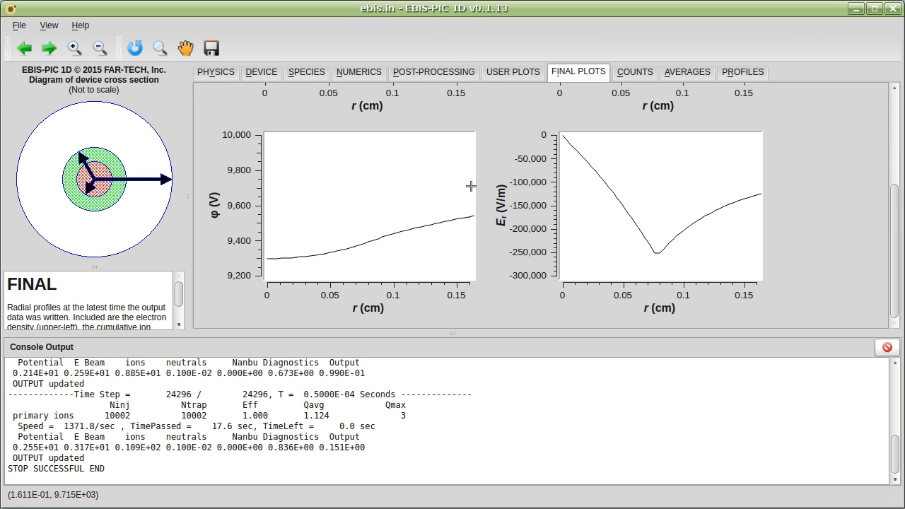
scroll(471, 186, up, 5)
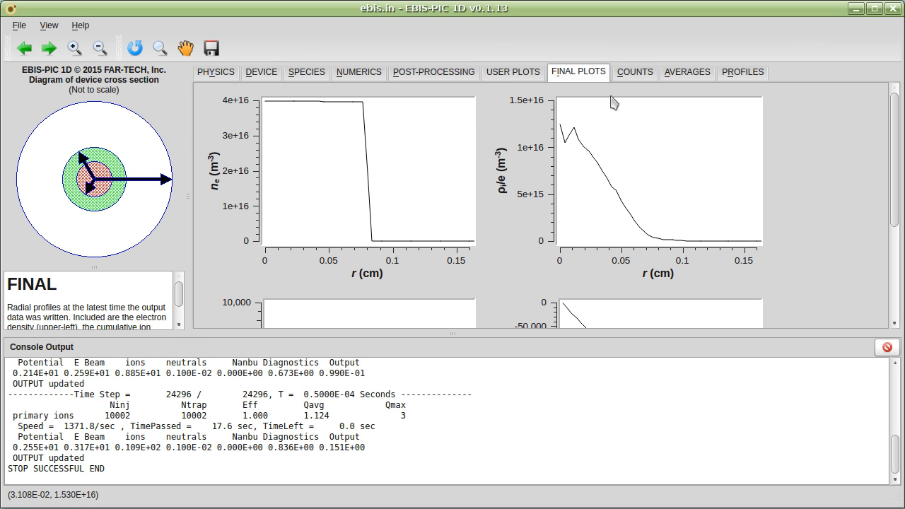
Step: Zoom in on the peak of the example user plot and pan it, then restore its initial zoom and pan
click(506, 75)
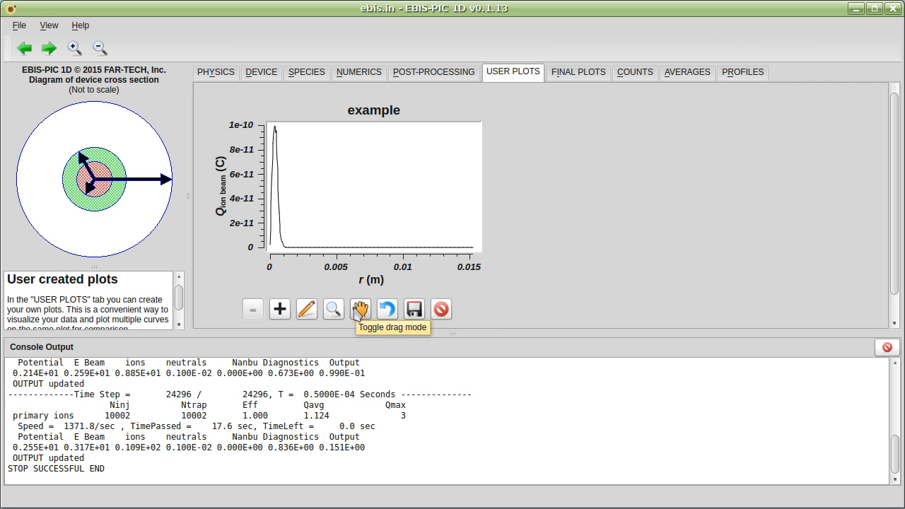
click(333, 309)
drag(288, 125, 267, 246)
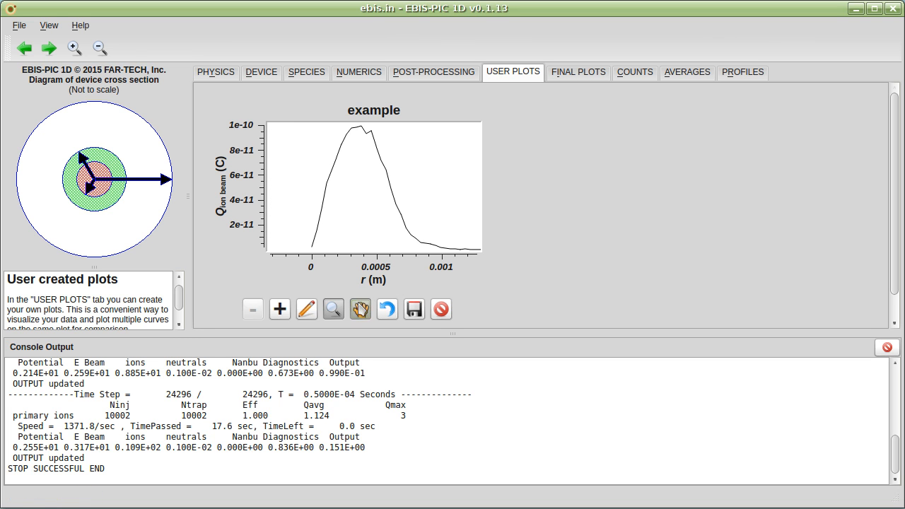
click(360, 309)
drag(386, 230, 381, 232)
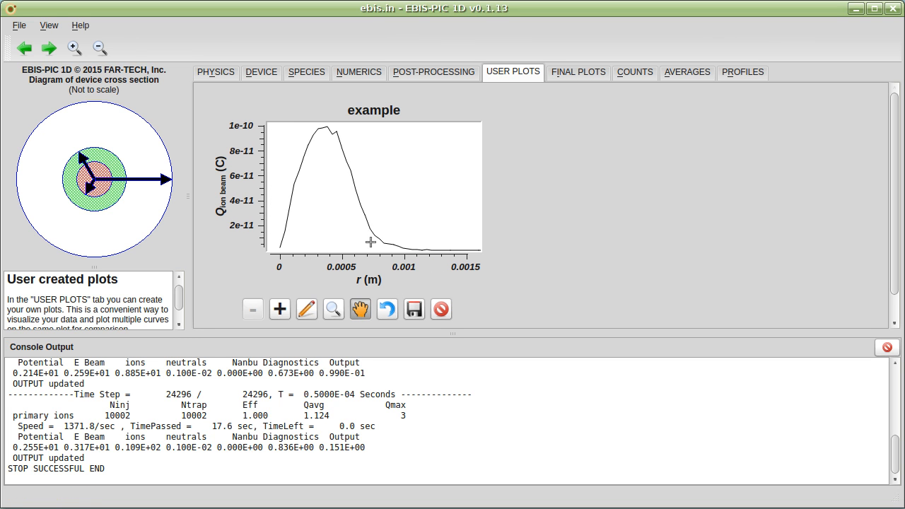
click(387, 314)
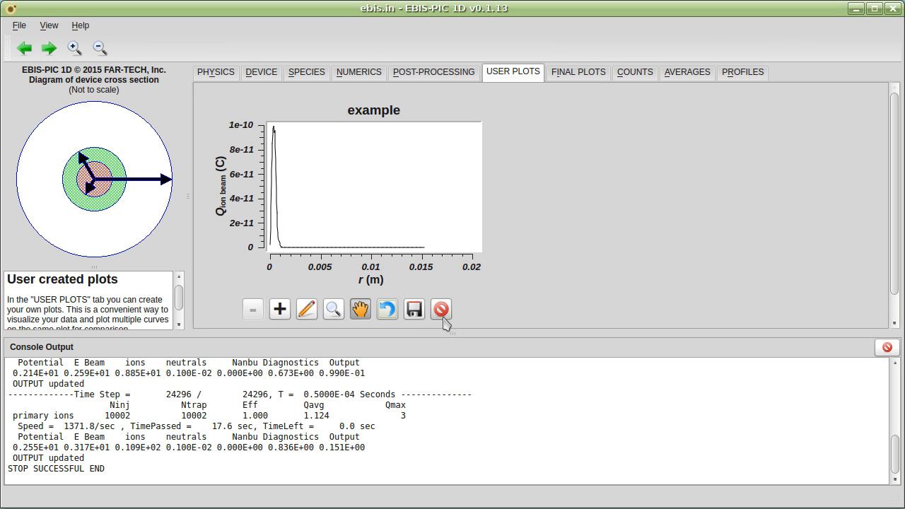
Step: Review the title, y label and x label of the example user plot in its label editor without editing them
click(304, 313)
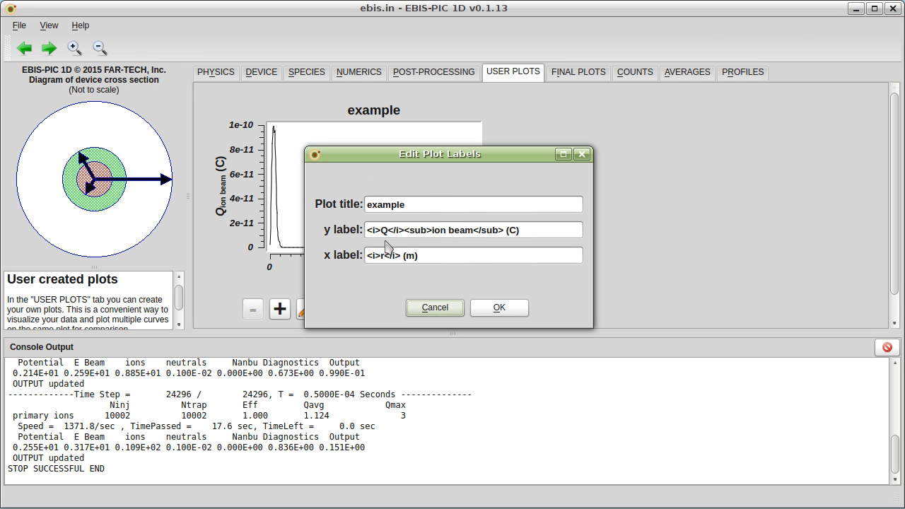
click(437, 309)
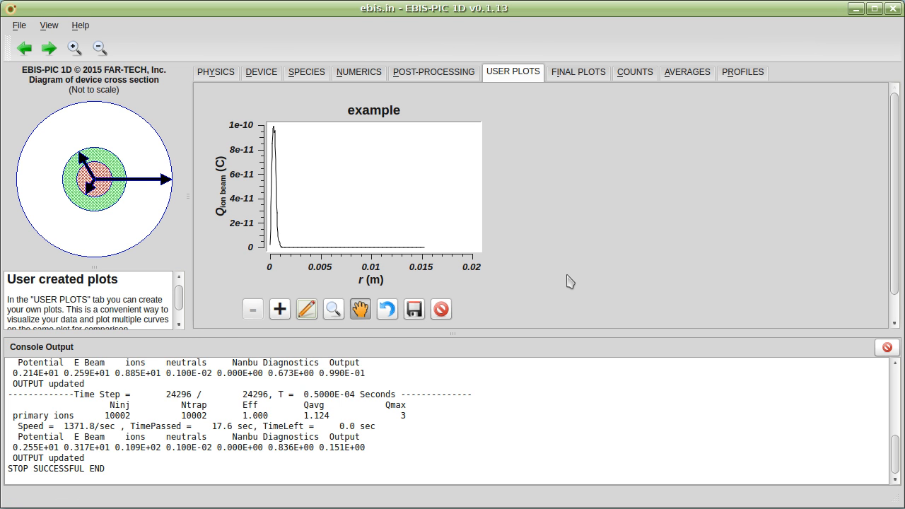
scroll(566, 283, down, 1)
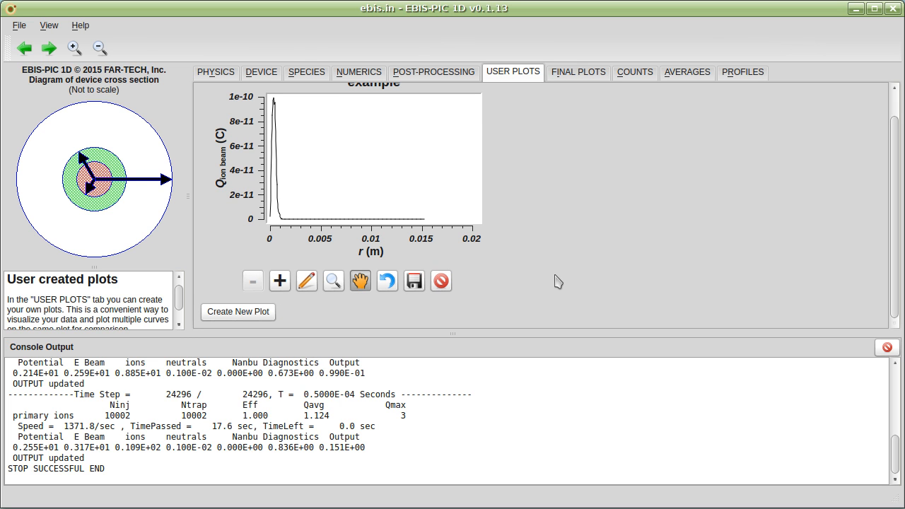